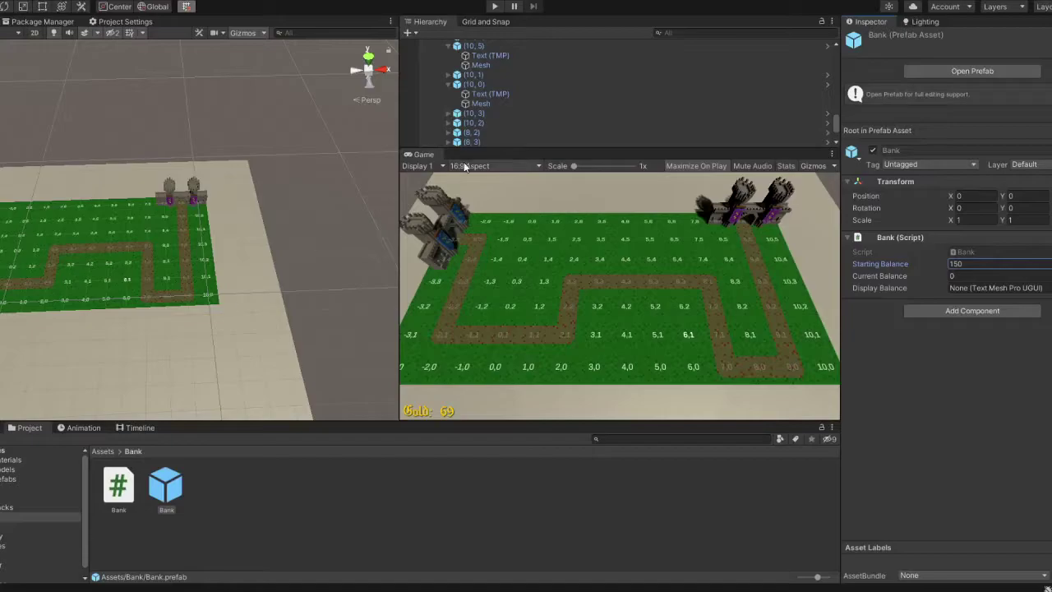
- Enter Play mode maximized and build the first tower on tile 1,2
left_click(495, 7)
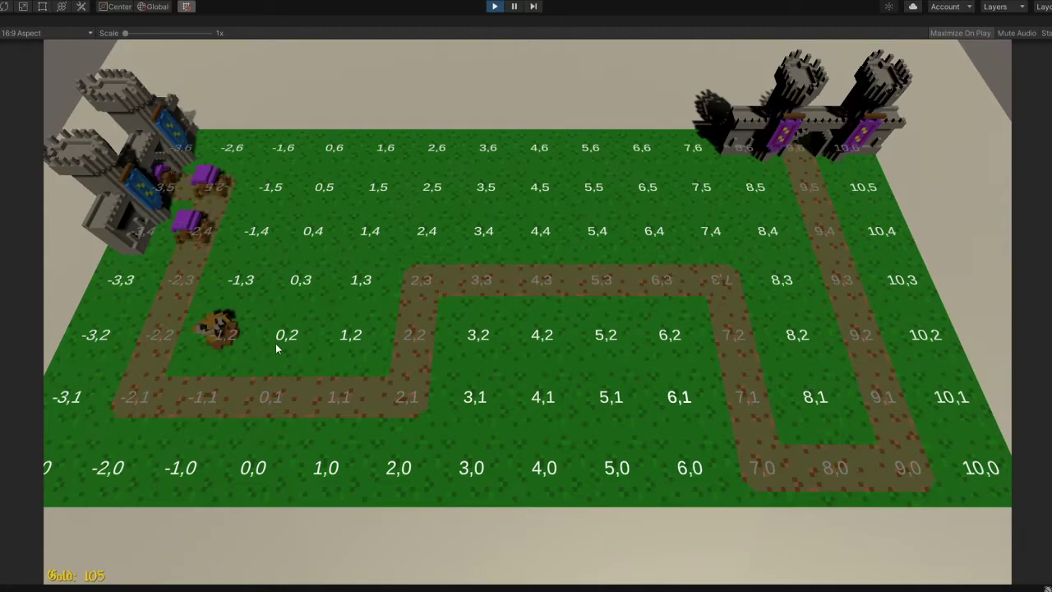
left_click(348, 340)
- Build ballista towers on tiles 0,0, 10,4 and 6,2 beside the path
left_click(247, 465)
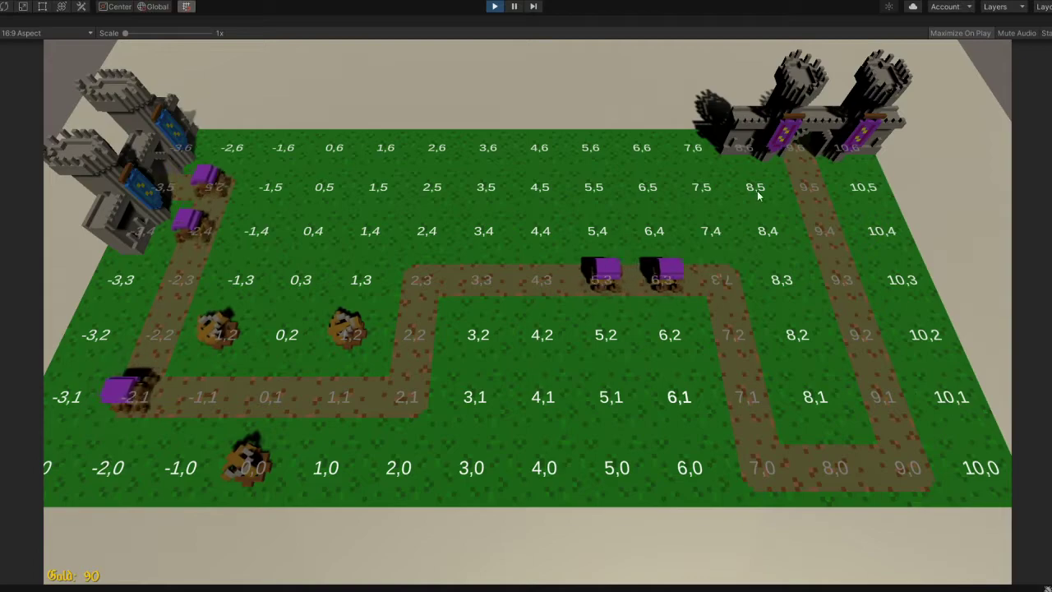
left_click(877, 240)
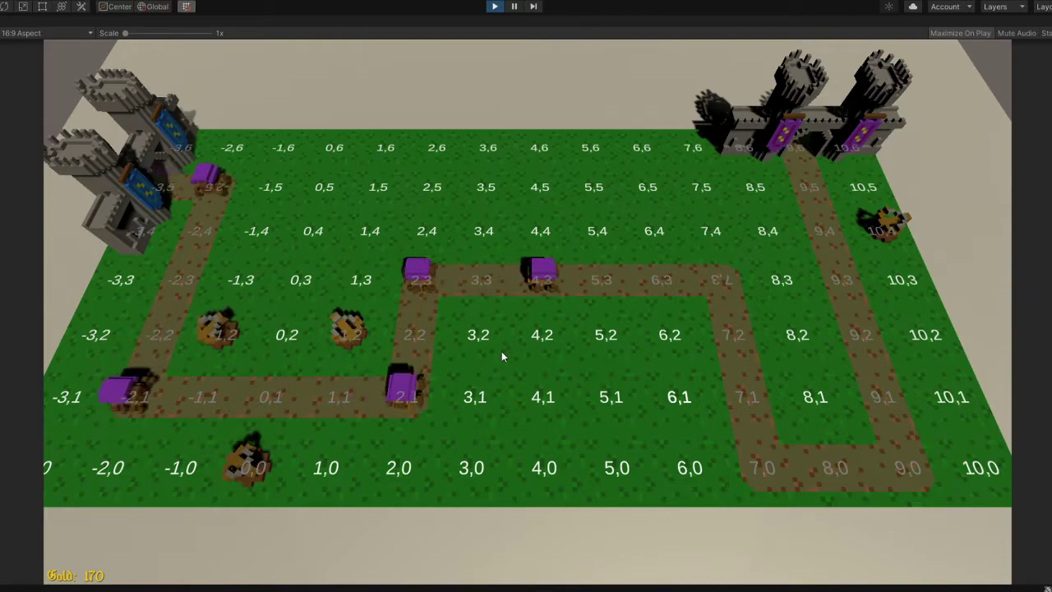
left_click(672, 332)
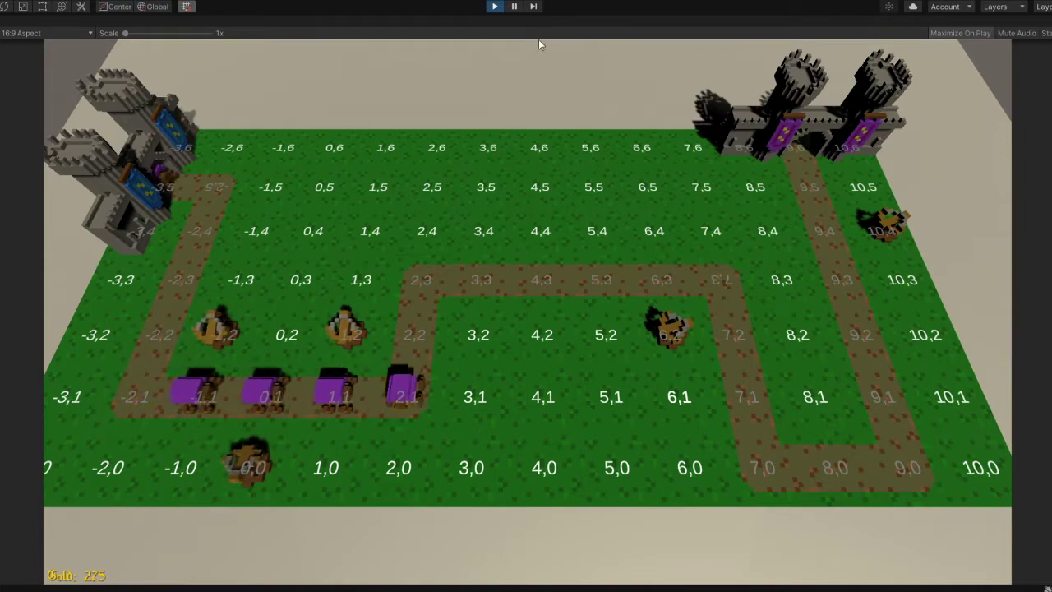
- Stop the playtest and select the Ram prefab in Assets > Enemy
left_click(494, 6)
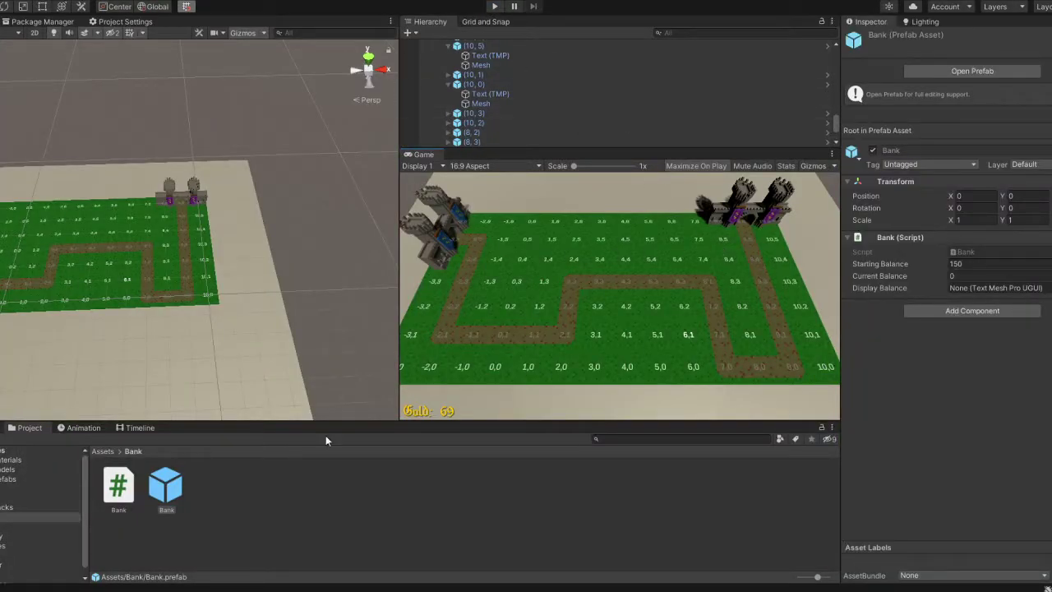
left_click(104, 450)
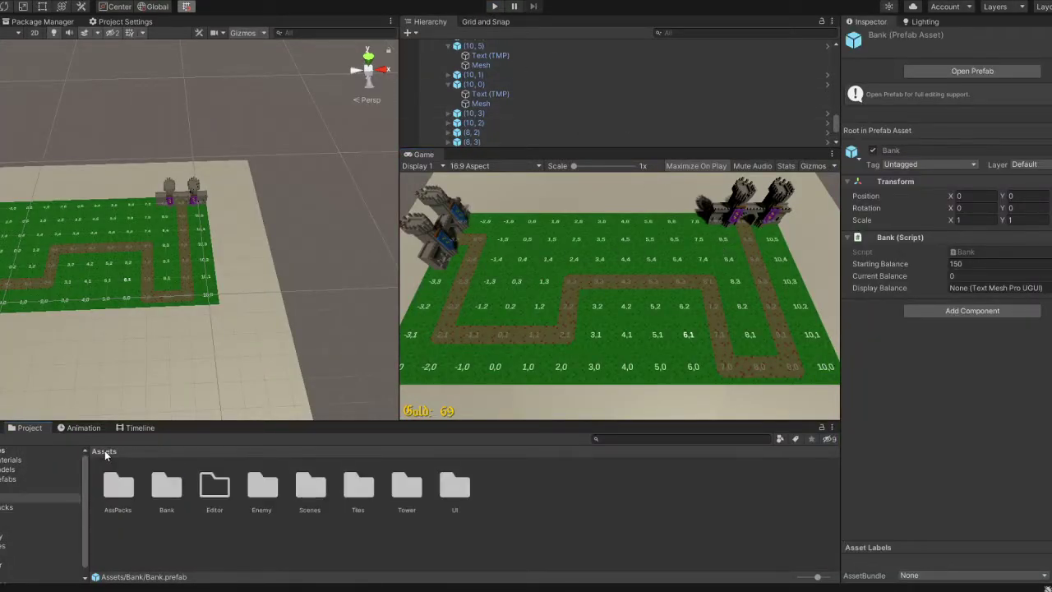
double_click(257, 492)
left_click(404, 489)
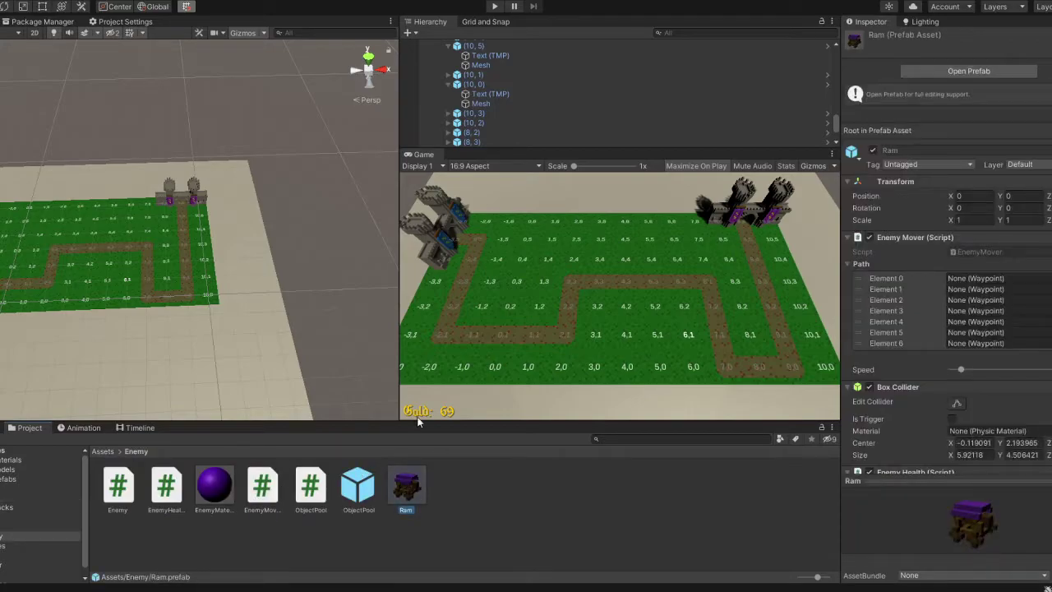
- Set the Ram's Enemy Health Difficulty Ramp to 3 and restart the playtest
scroll(896, 360, "down", 3)
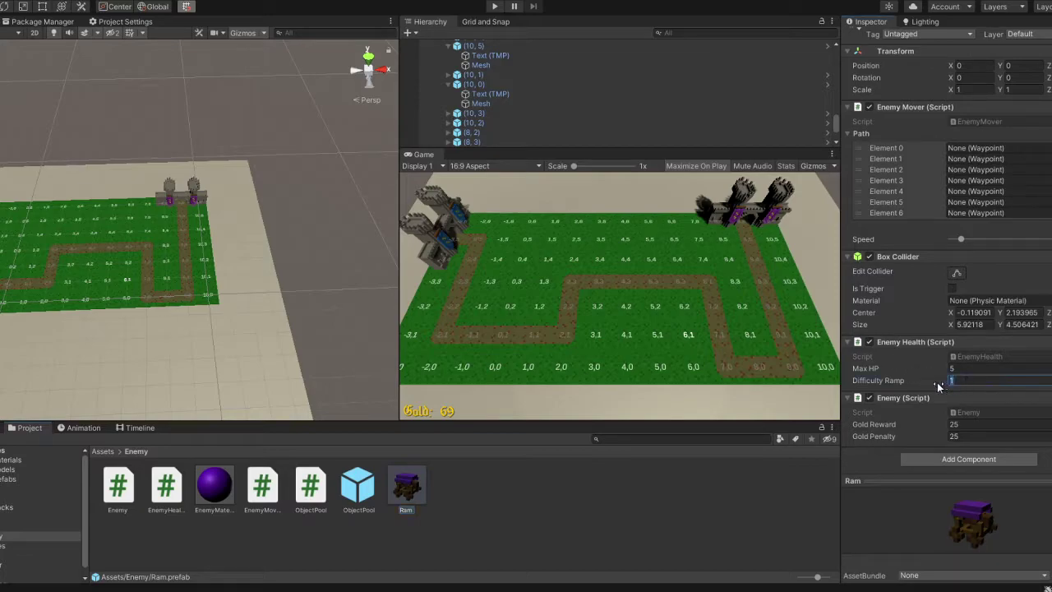
mouse_move(936, 381)
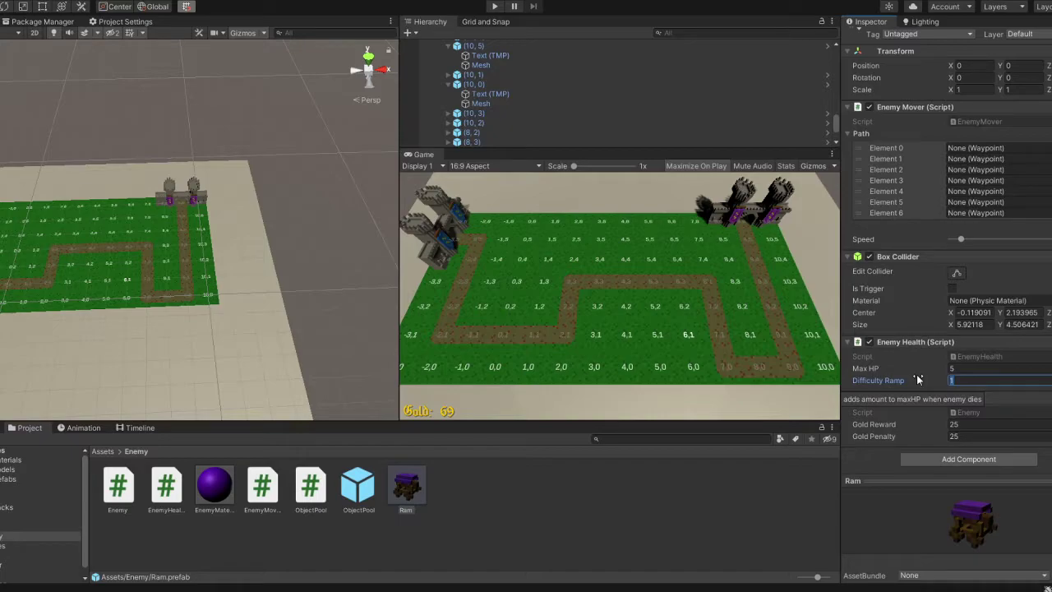
type("3")
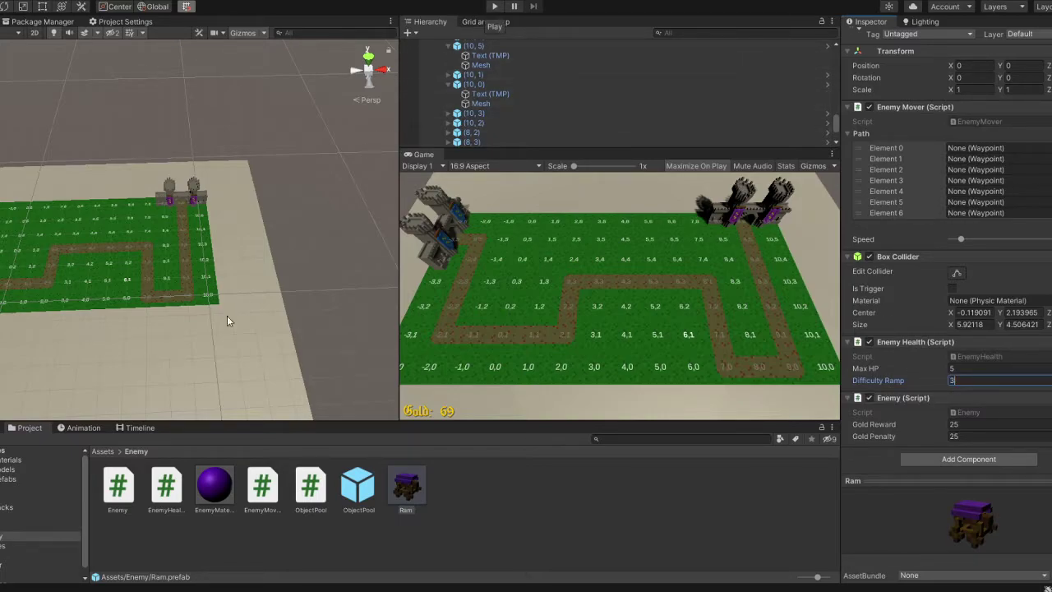
left_click(494, 6)
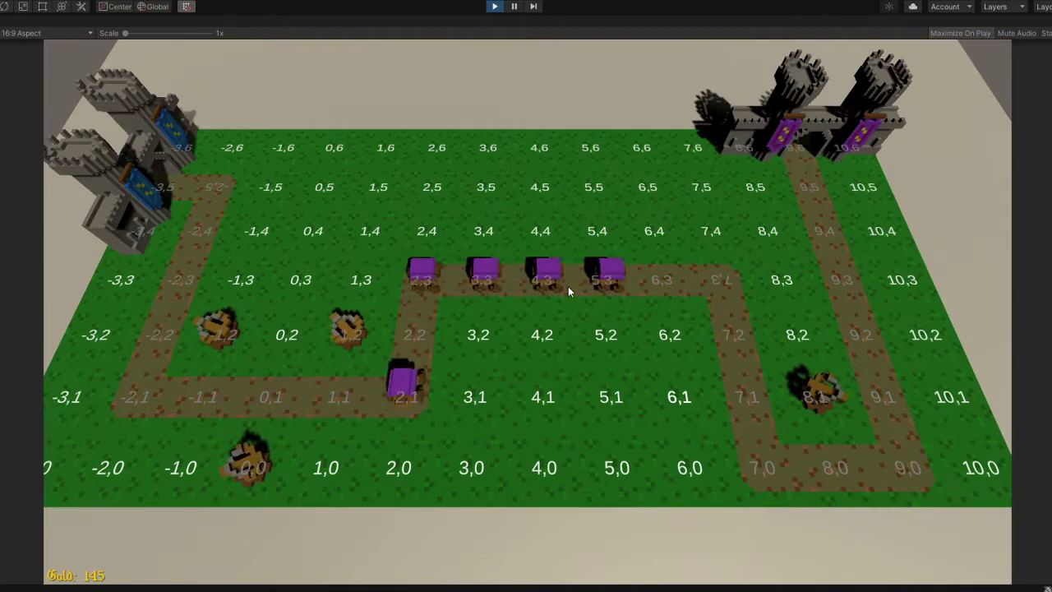
- Build towers on tiles 8,2 and 3,2 against the tougher Rams
left_click(786, 335)
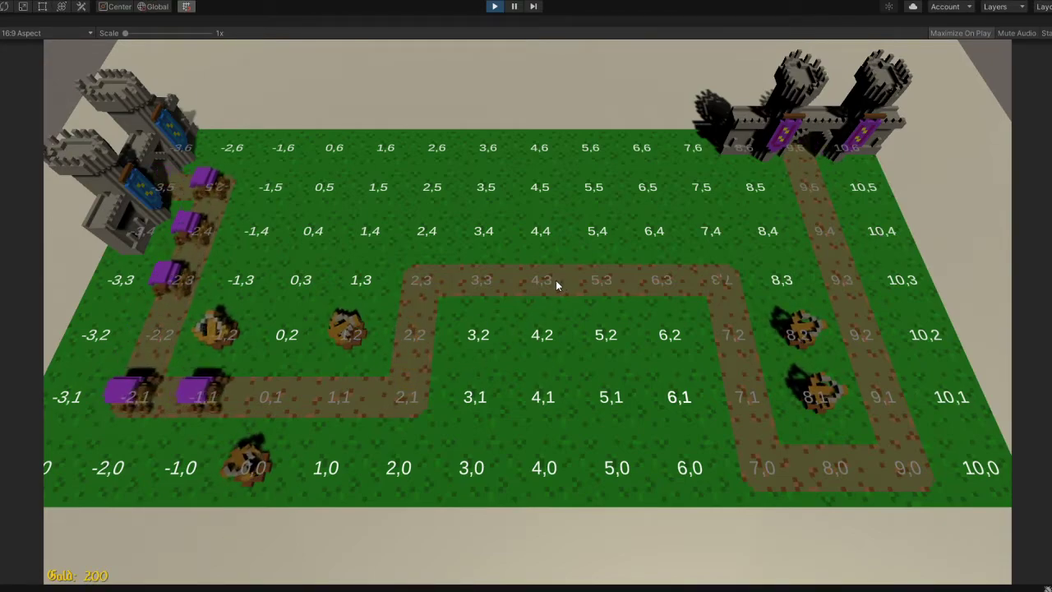
left_click(479, 336)
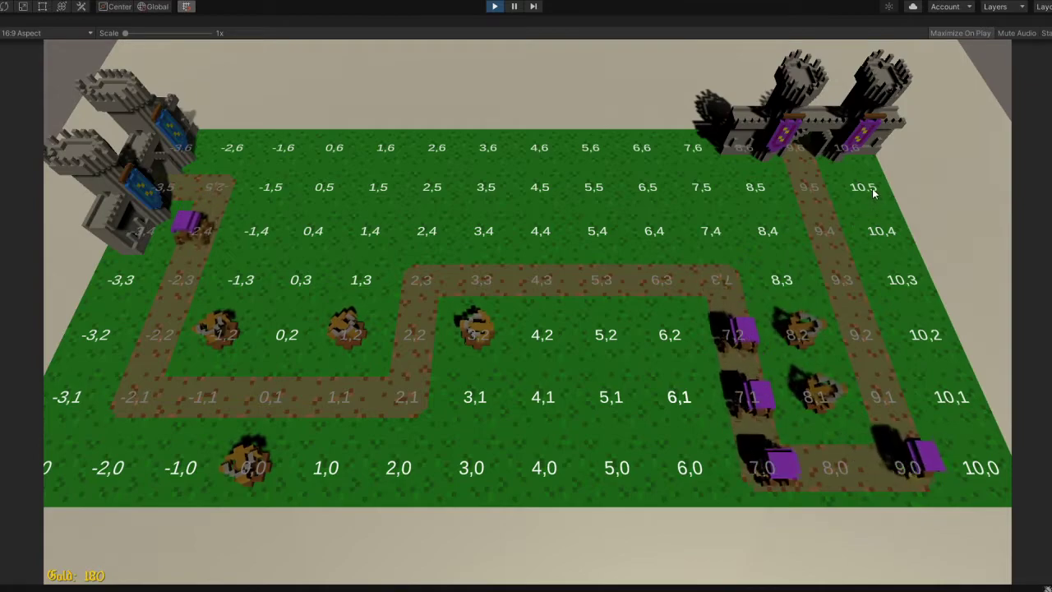
- Build three stacked towers at tiles 10,4, 10,3 and 10,2 near the path's end
left_click(885, 228)
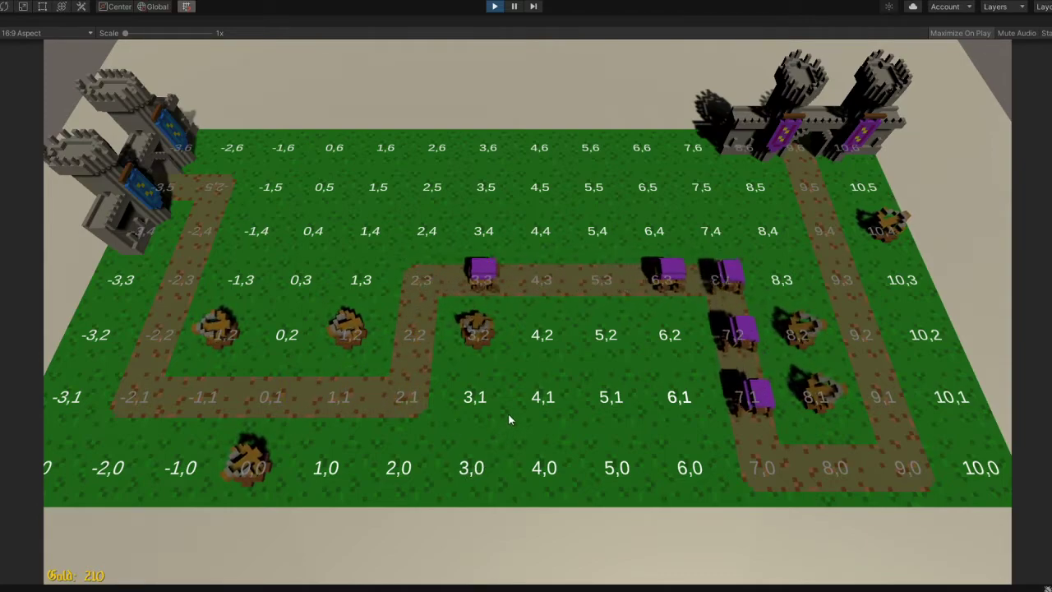
left_click(894, 281)
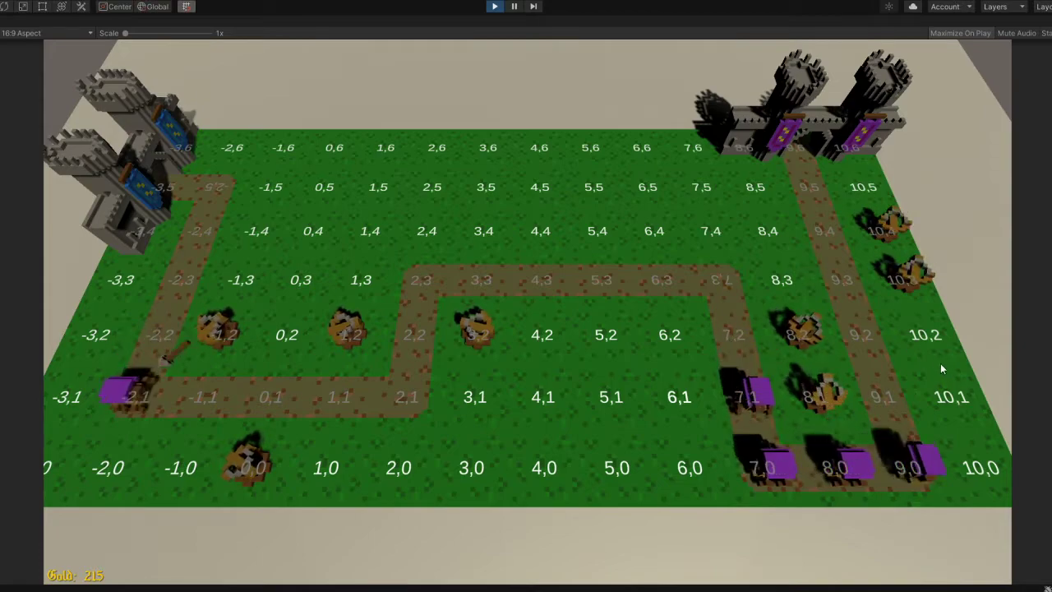
left_click(927, 338)
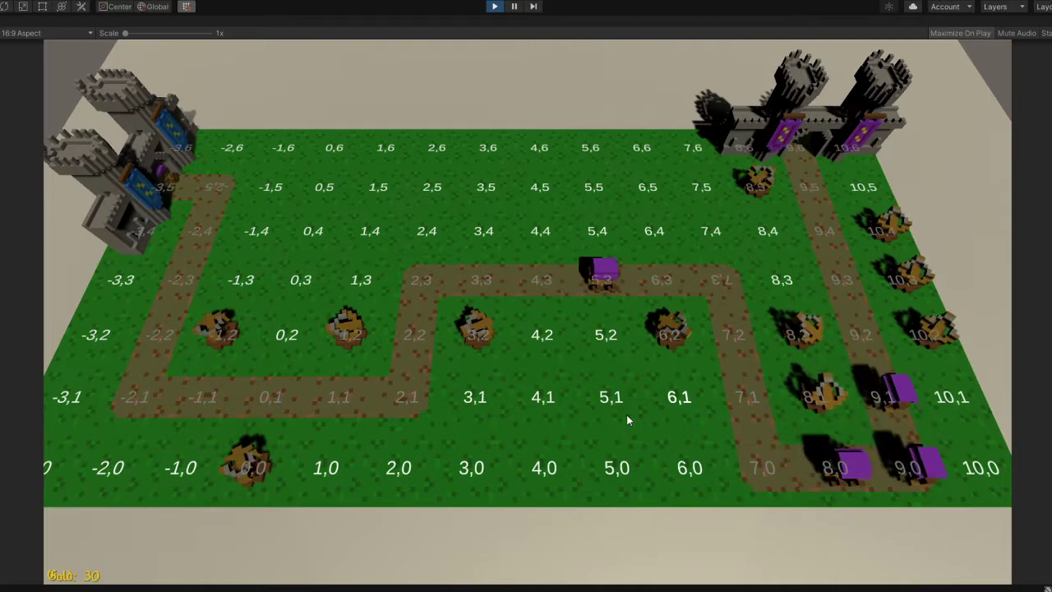
- Toggle off the grid coordinate labels with the C key
key("c")
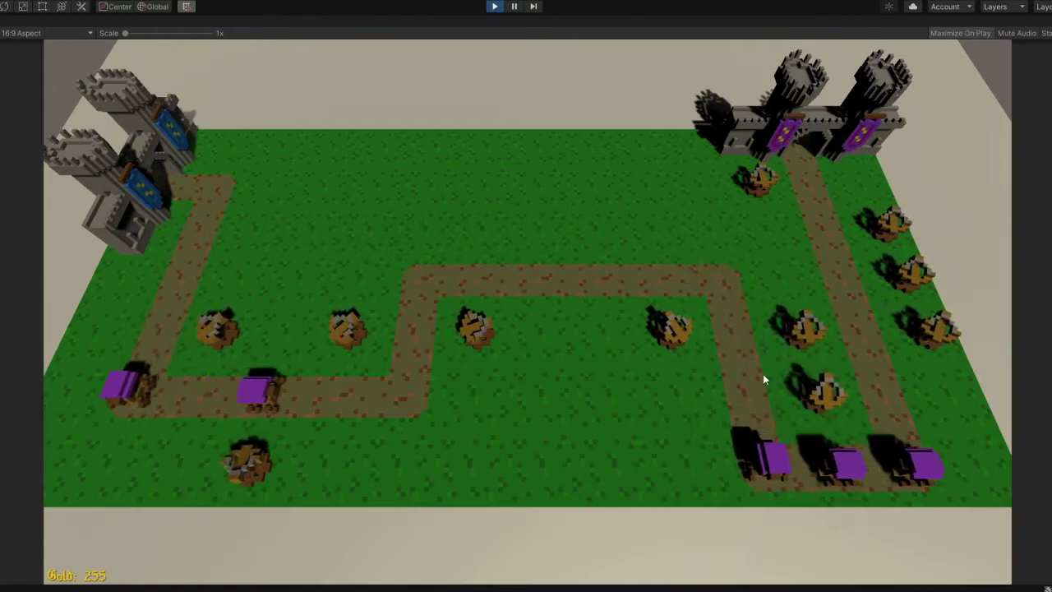
- Build a grass tower, a row of four above the path's middle, and one below the lower bend
left_click(540, 296)
left_click(547, 253)
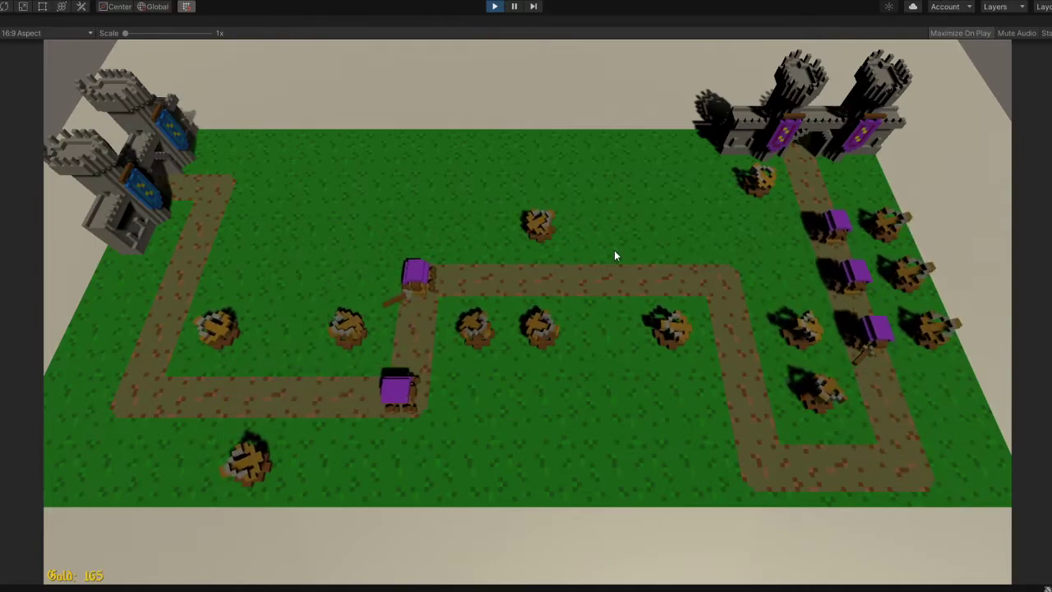
left_click(597, 251)
left_click(655, 246)
left_click(712, 249)
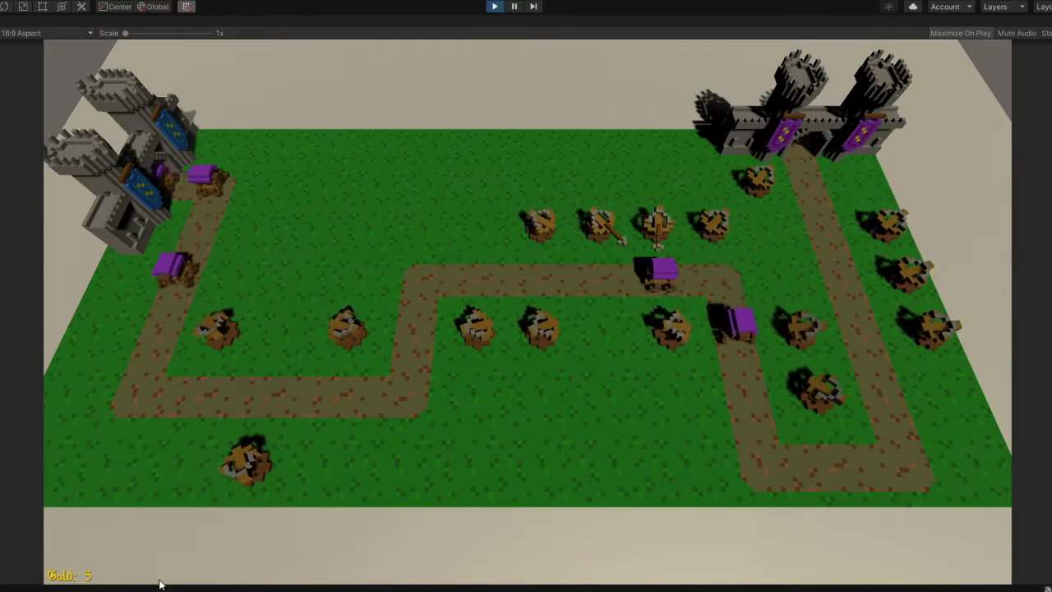
left_click(370, 444)
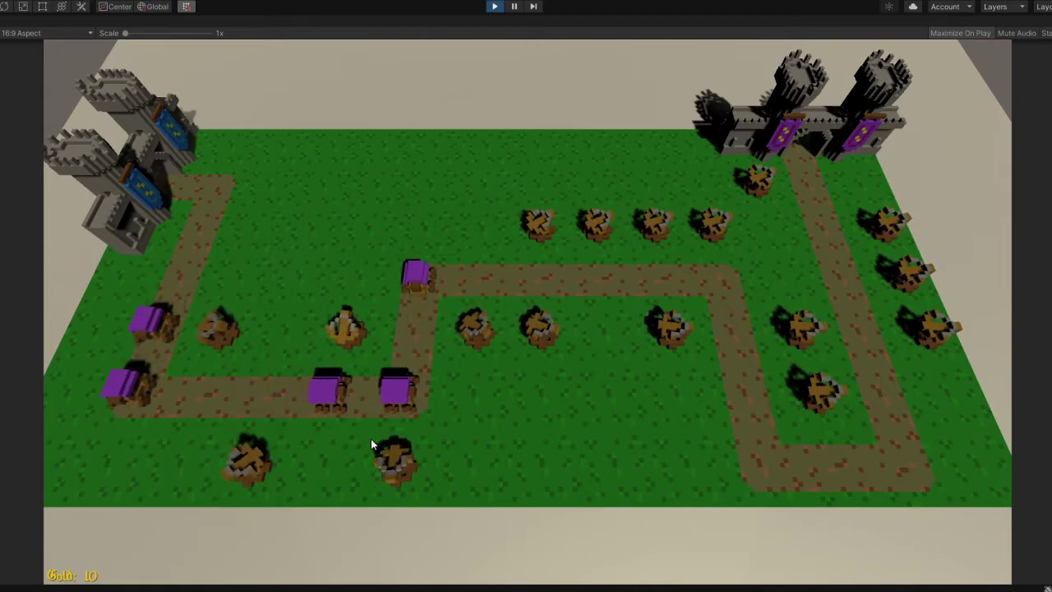